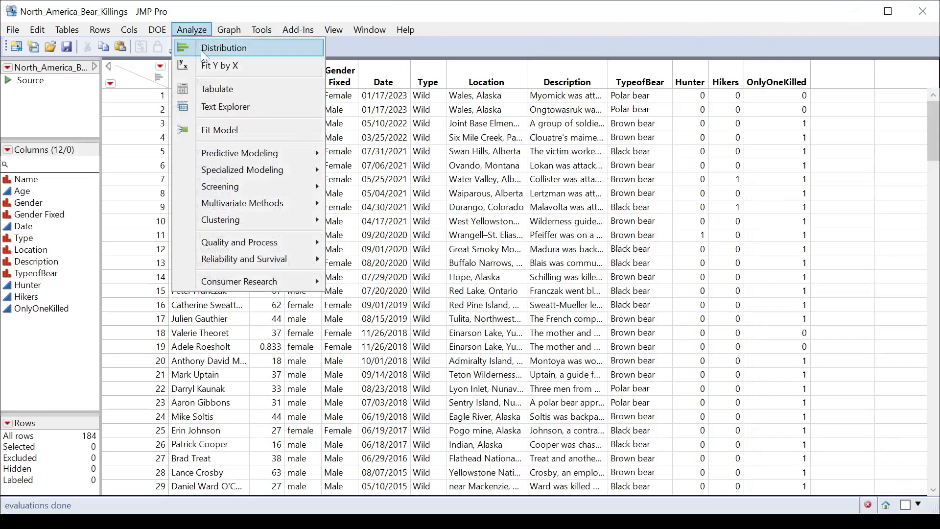
Start a Tabulate report for the bear killings data and place Gender Fixed in the drop zone for rows.
{"action": "left_click", "coordinate": [218, 89]}
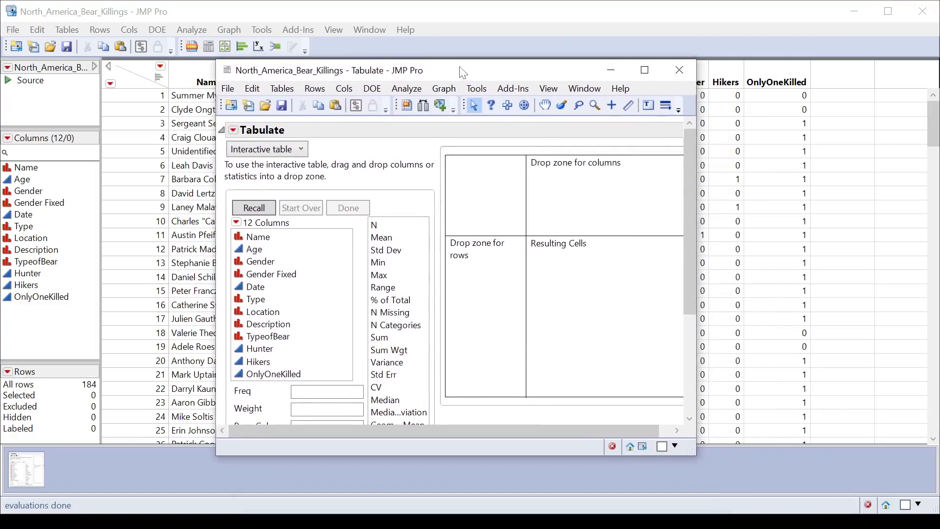
{"action": "left_click", "coordinate": [261, 274]}
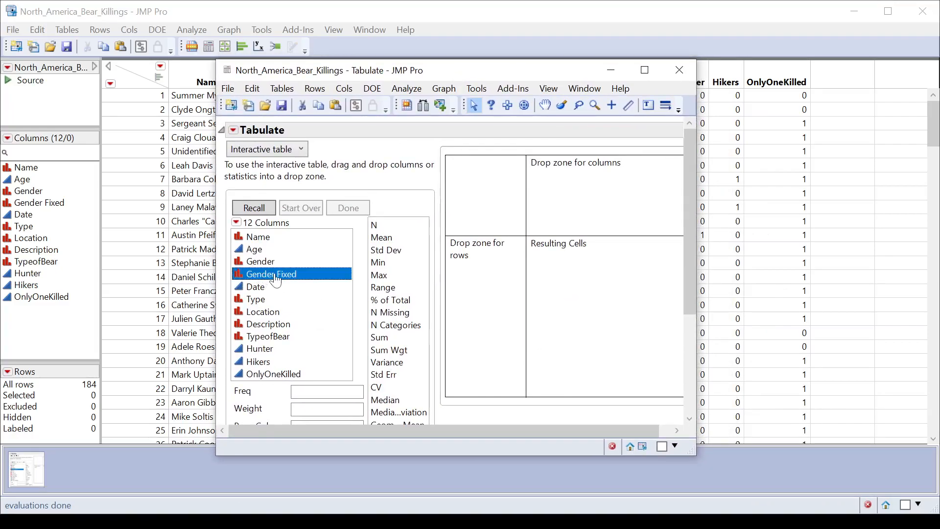
{"action": "left_click_drag", "start_coordinate": [416, 72], "coordinate": [553, 56]}
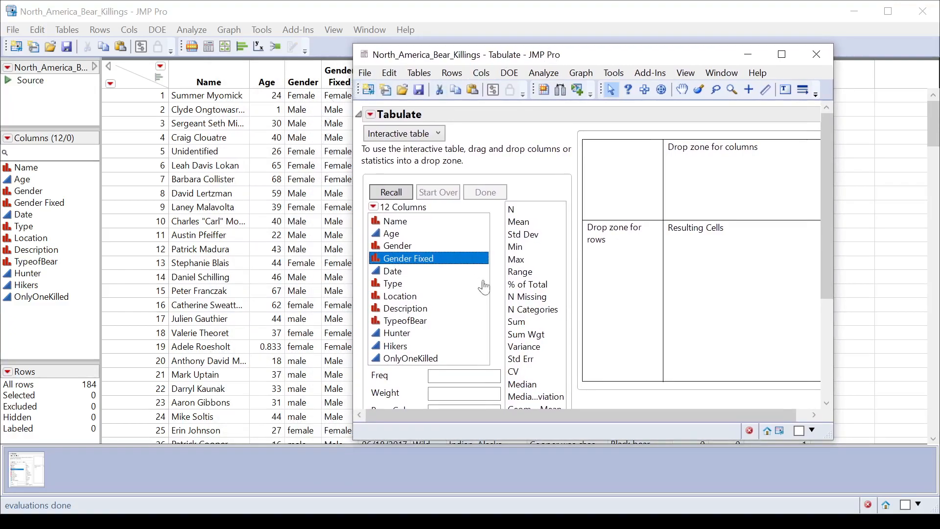
{"action": "left_click_drag", "start_coordinate": [416, 258], "coordinate": [604, 257]}
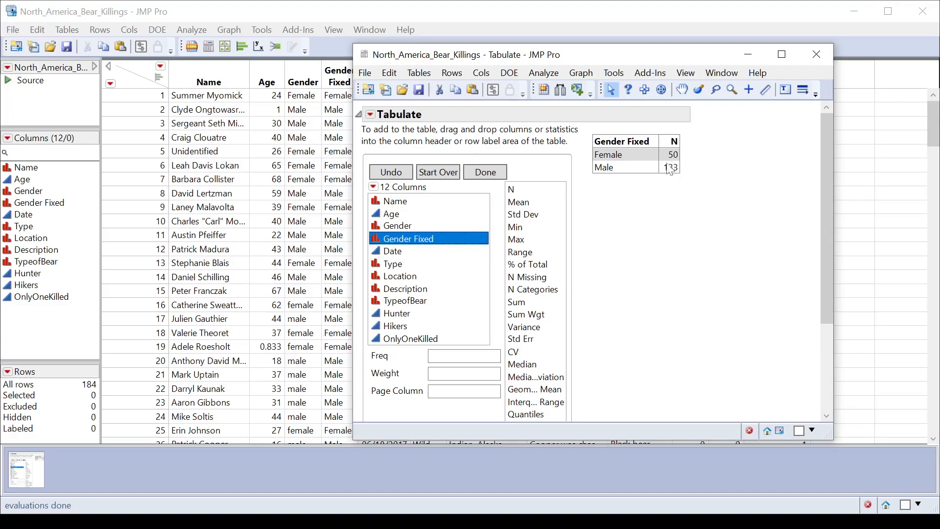
Try nesting Type within Gender Fixed as a second row grouping, and reset the table to empty.
{"action": "left_click", "coordinate": [400, 269]}
{"action": "left_click_drag", "start_coordinate": [401, 270], "coordinate": [659, 147]}
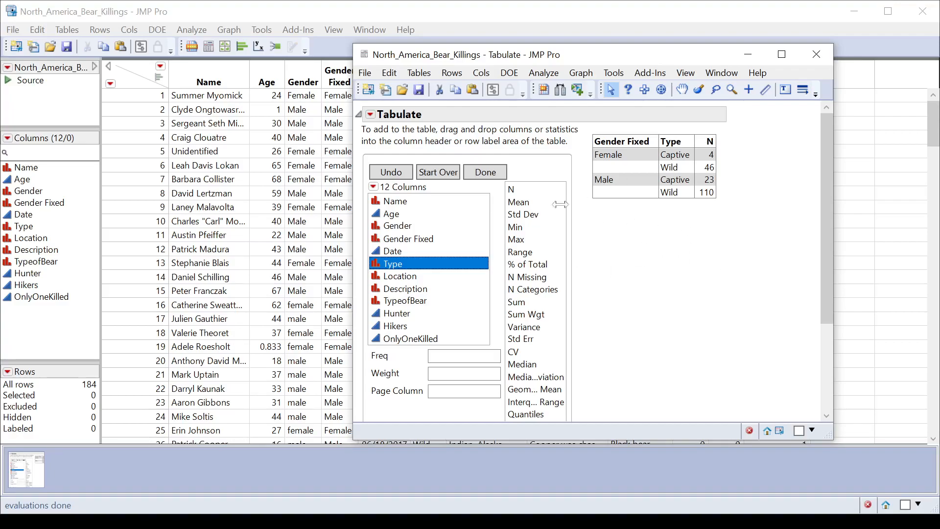
{"action": "left_click", "coordinate": [443, 175]}
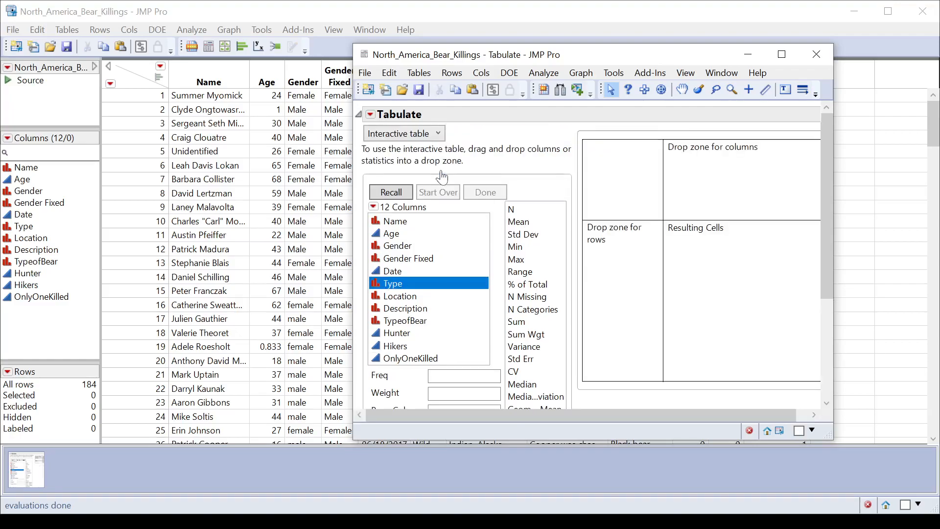
Build a two-way table with Gender Fixed as rows and Type as columns.
{"action": "left_click", "coordinate": [413, 264]}
{"action": "left_click_drag", "start_coordinate": [412, 265], "coordinate": [607, 256]}
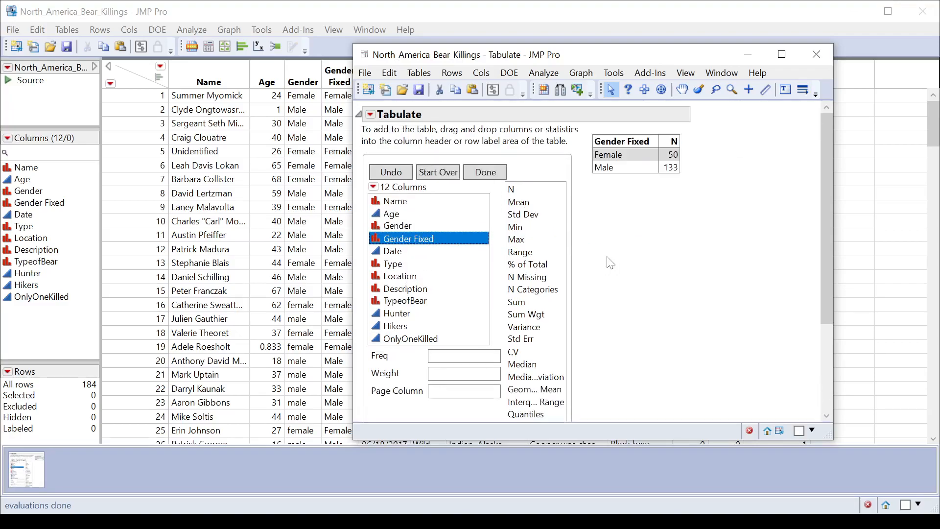
{"action": "left_click", "coordinate": [412, 263]}
{"action": "left_click_drag", "start_coordinate": [400, 267], "coordinate": [674, 143]}
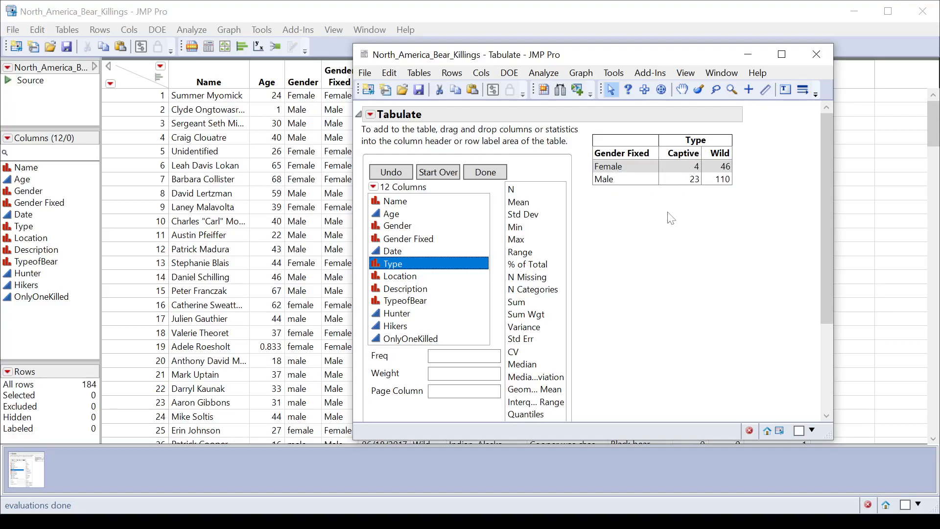
Replace the counts in the two-way table with the Row % statistic and finish editing the table.
{"action": "left_click_drag", "start_coordinate": [824, 206], "coordinate": [828, 255]}
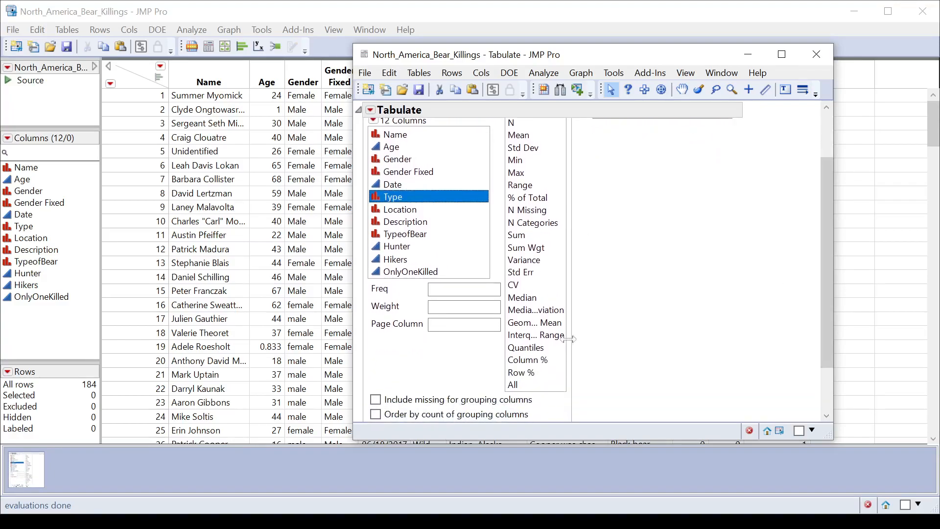
{"action": "left_click", "coordinate": [539, 374]}
{"action": "left_click_drag", "start_coordinate": [830, 323], "coordinate": [827, 291]}
{"action": "left_click_drag", "start_coordinate": [537, 416], "coordinate": [689, 143]}
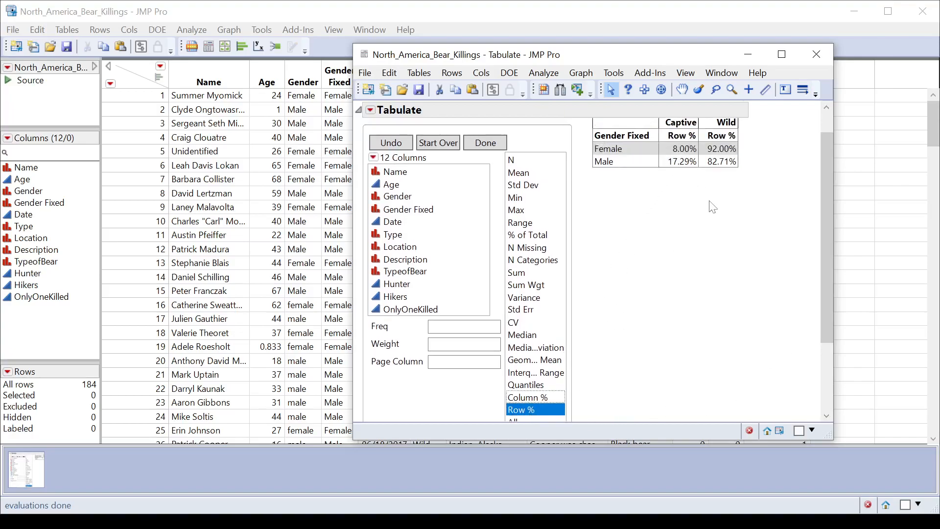
{"action": "left_click_drag", "start_coordinate": [826, 196], "coordinate": [824, 168]}
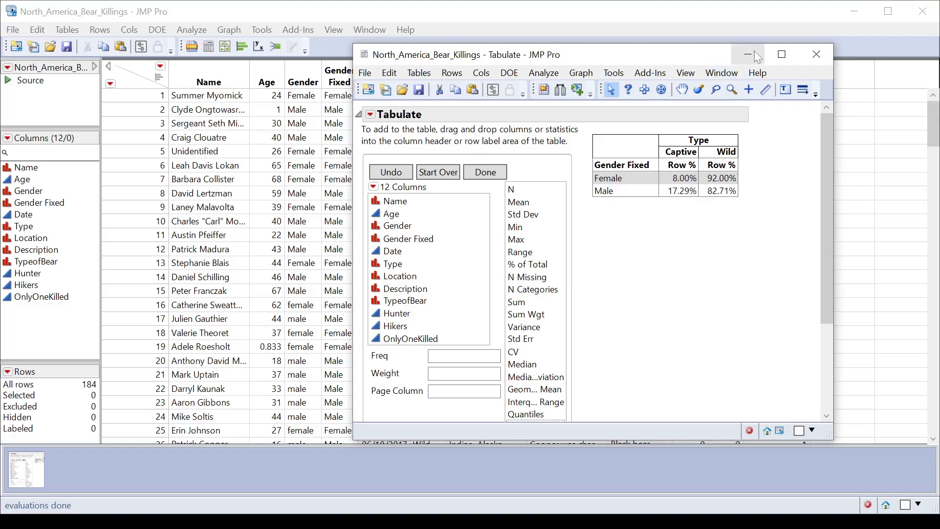
{"action": "left_click", "coordinate": [489, 173]}
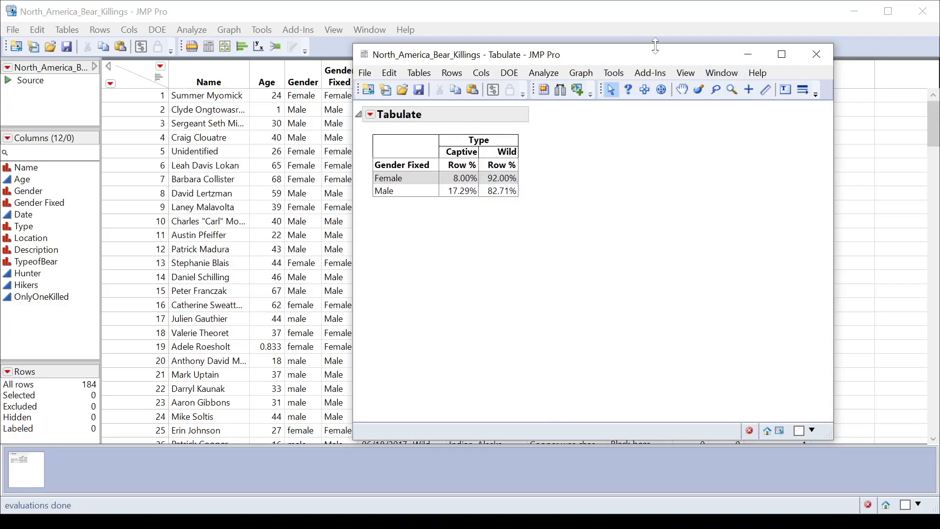
Minimize both JMP windows and highlight "Tableau Prep" on the USCOTS 2023 slide in the browser.
{"action": "left_click", "coordinate": [748, 54]}
{"action": "left_click", "coordinate": [857, 15]}
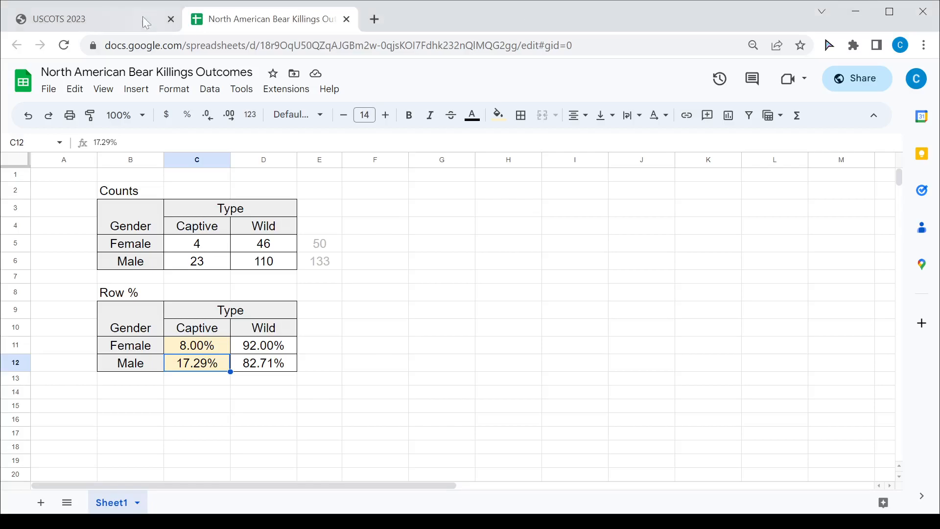
{"action": "left_click", "coordinate": [121, 17]}
{"action": "left_click_drag", "start_coordinate": [499, 380], "coordinate": [750, 380]}
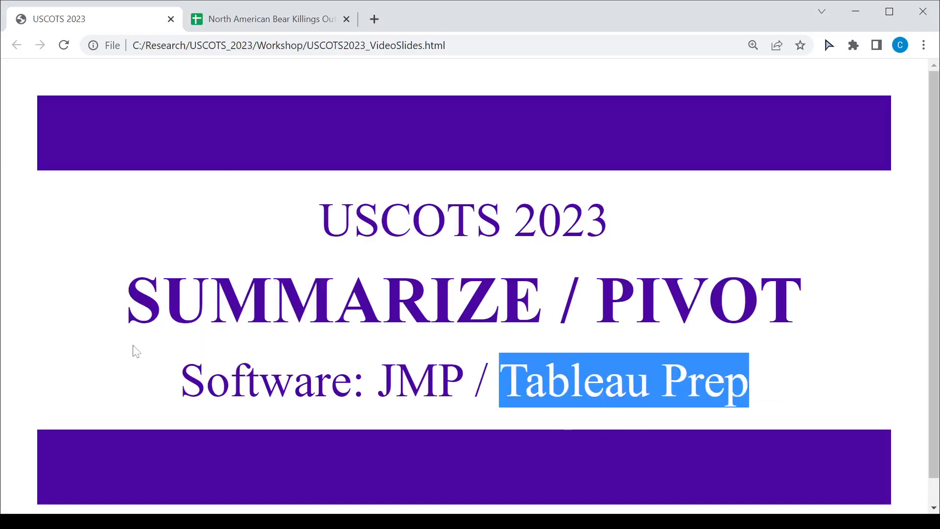
Switch to Tableau Prep Builder and open the flow's Summarize Count step to inspect its grouped and aggregated fields.
{"action": "left_click", "coordinate": [413, 522]}
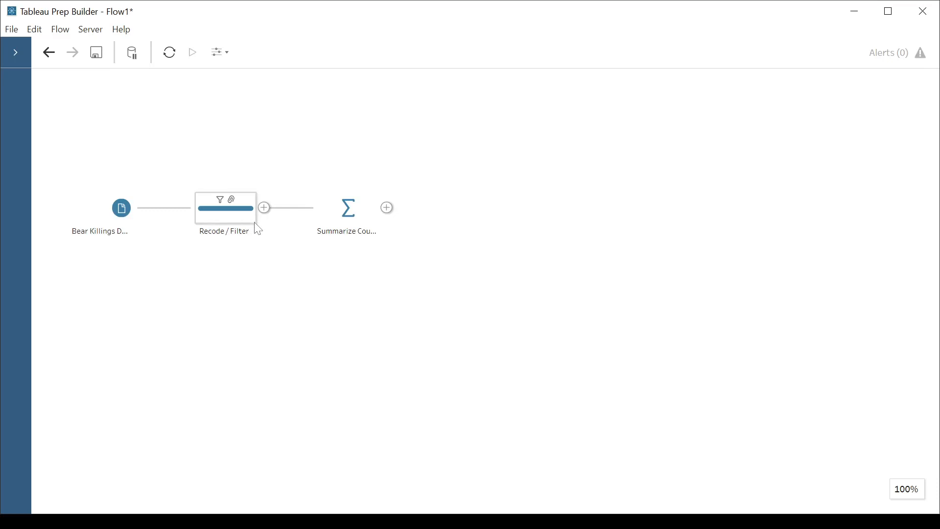
{"action": "left_click", "coordinate": [351, 214]}
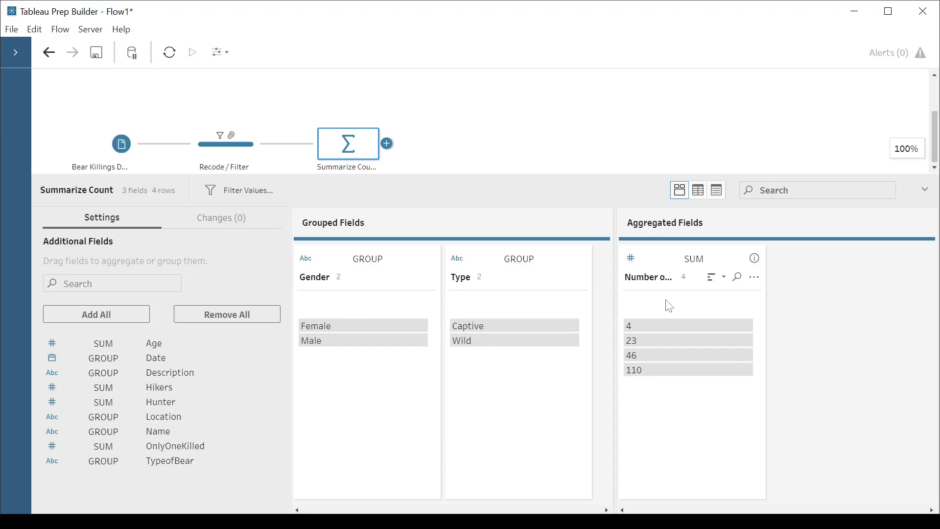
Try adding an Output step and a separate Pivot branch after Summarize Count, and remove both from the flow.
{"action": "left_click", "coordinate": [387, 143]}
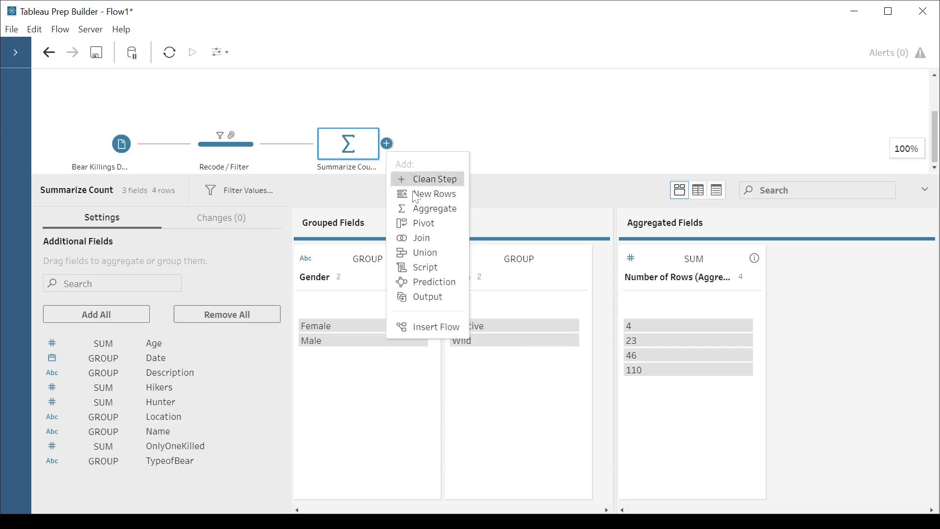
{"action": "left_click", "coordinate": [433, 297]}
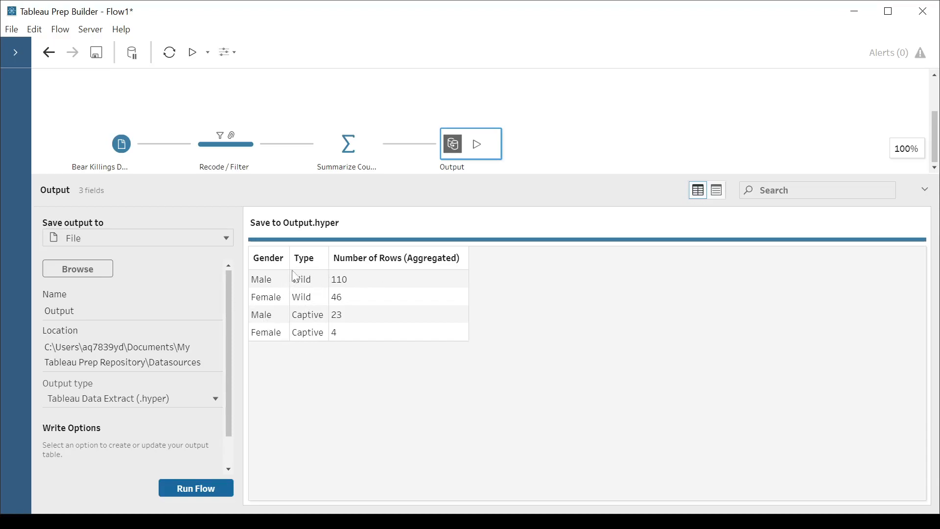
{"action": "left_click", "coordinate": [388, 144]}
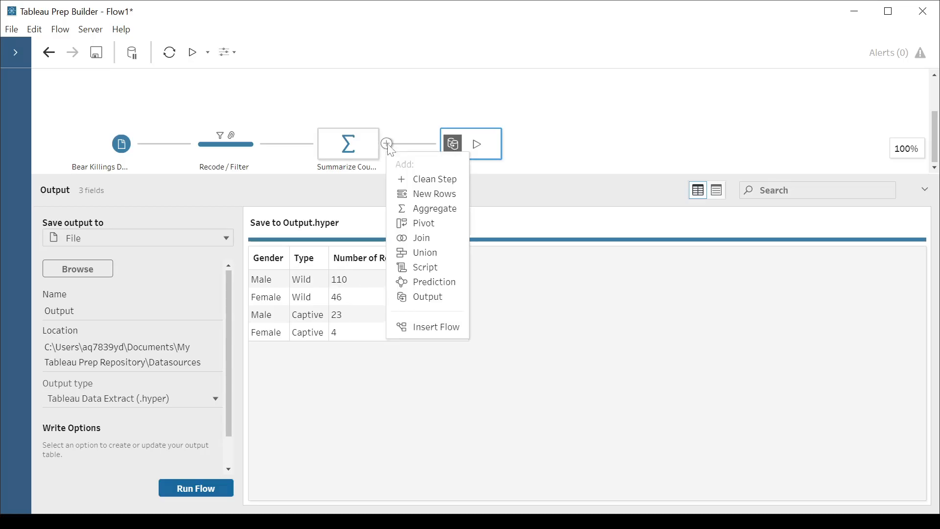
{"action": "left_click", "coordinate": [434, 229]}
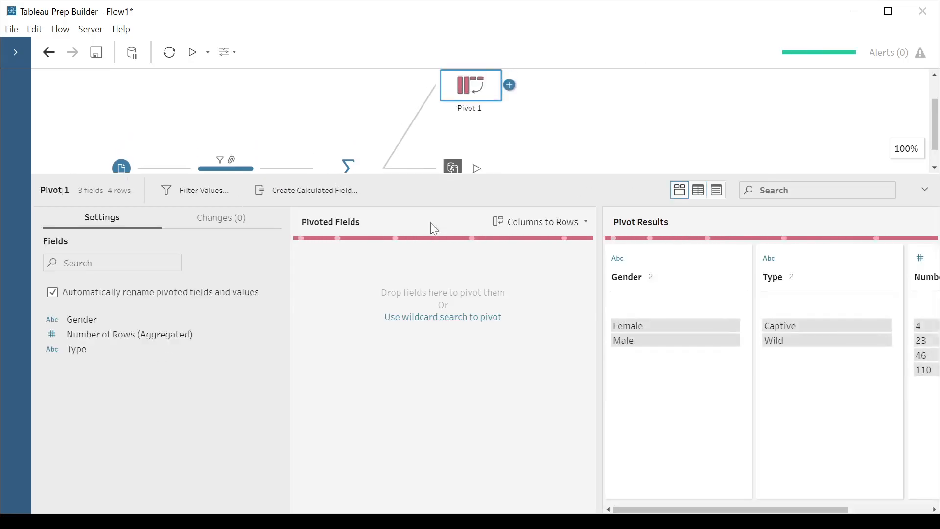
{"action": "right_click", "coordinate": [456, 166]}
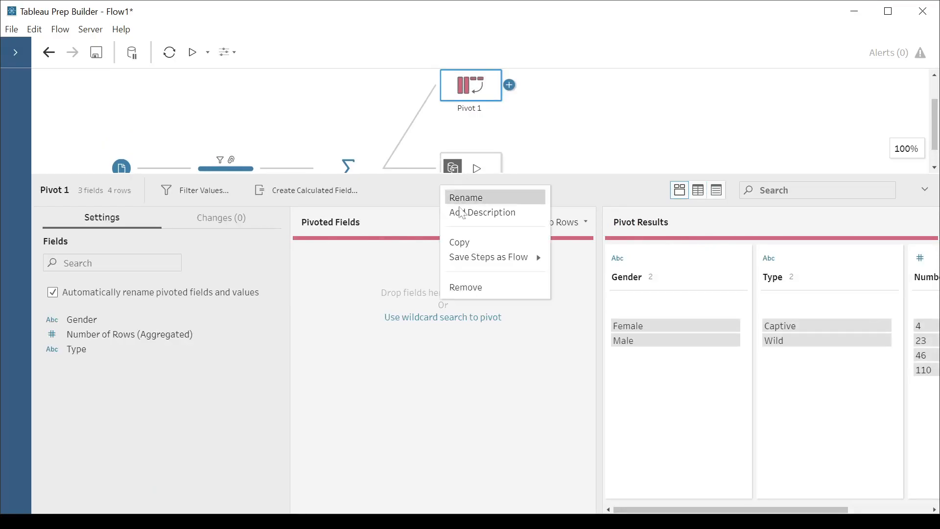
{"action": "left_click", "coordinate": [466, 288]}
{"action": "right_click", "coordinate": [472, 89]}
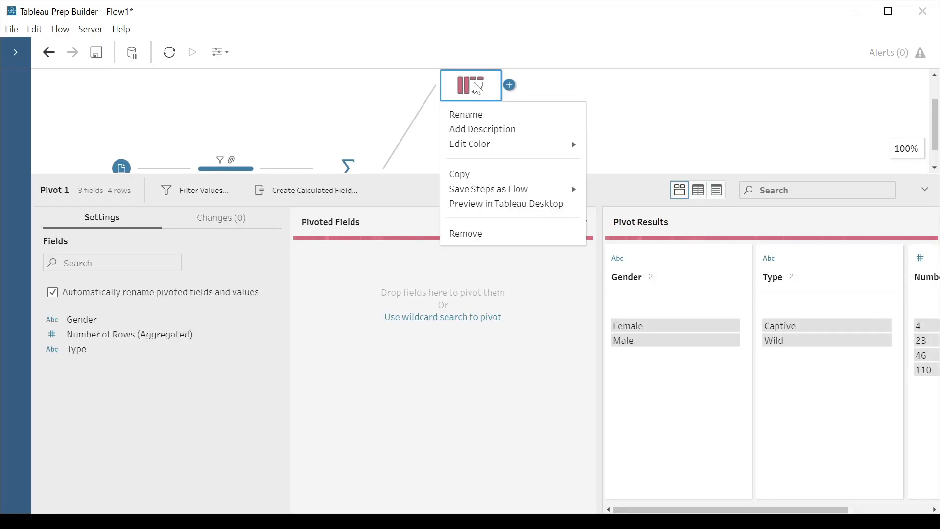
{"action": "left_click", "coordinate": [466, 233]}
Add a Rows to Columns pivot after Summarize Count, pivoting Type and aggregating Number of Rows (Aggregated) for the new columns.
{"action": "left_click", "coordinate": [387, 207]}
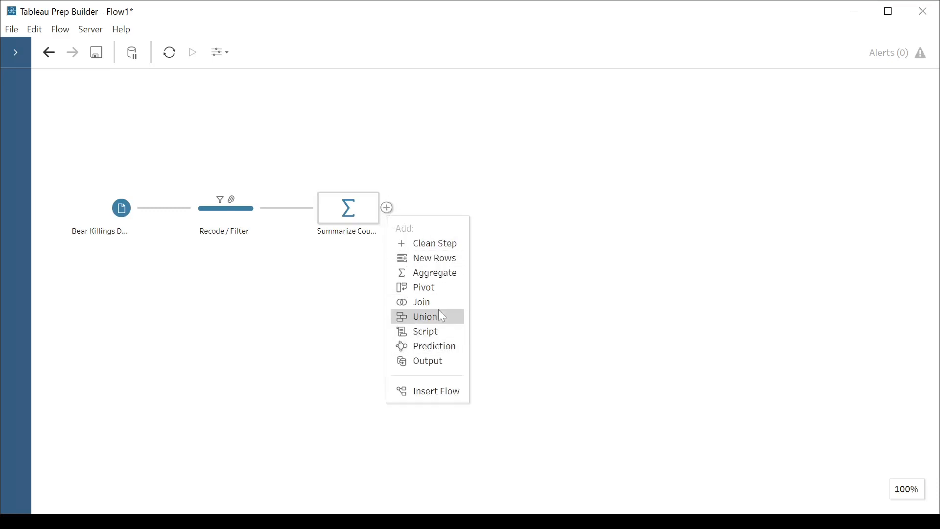
{"action": "left_click", "coordinate": [434, 289]}
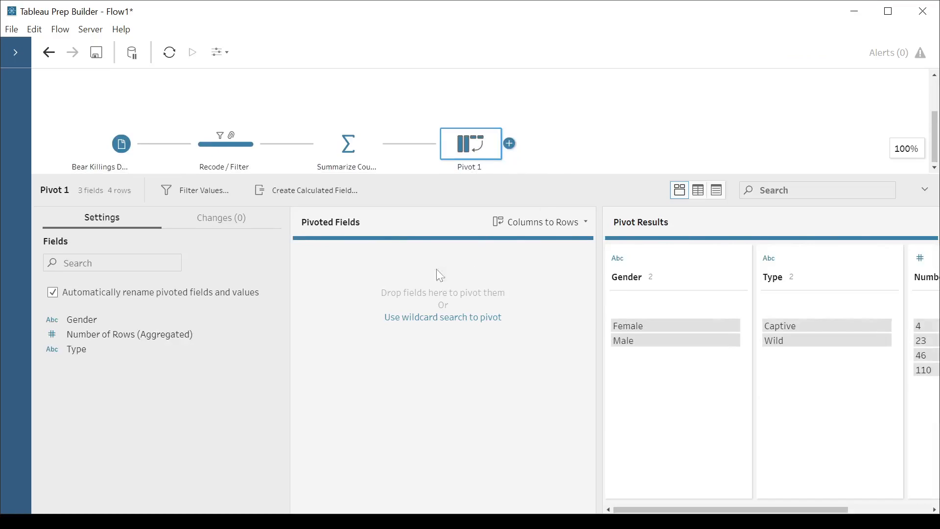
{"action": "left_click", "coordinate": [587, 223]}
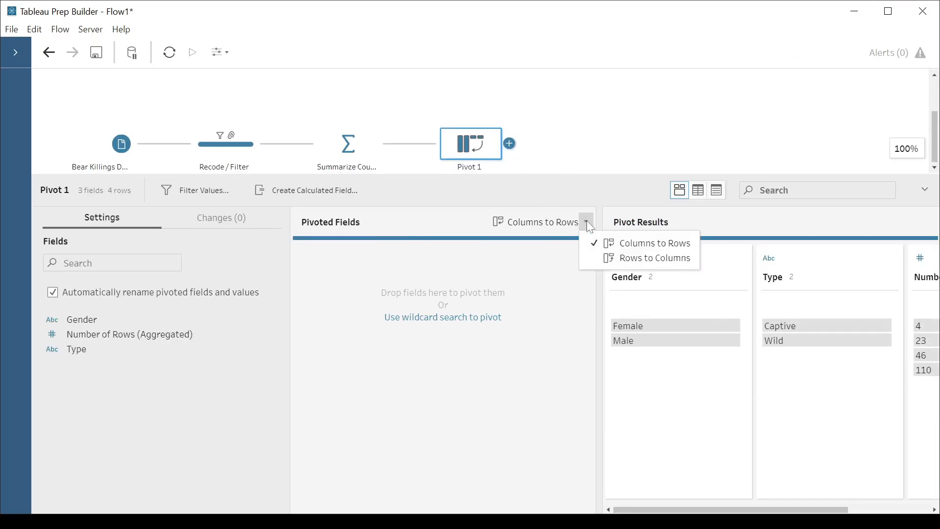
{"action": "left_click", "coordinate": [635, 259]}
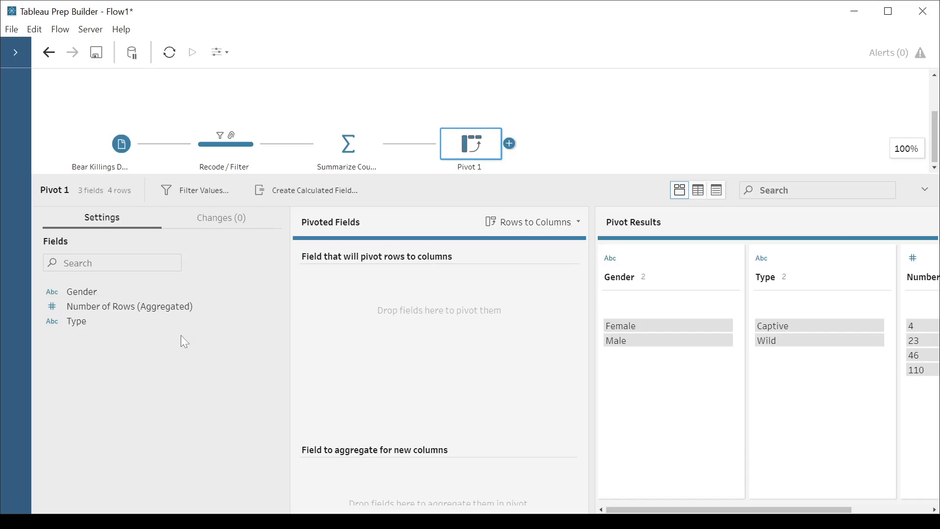
{"action": "left_click_drag", "start_coordinate": [90, 320], "coordinate": [355, 304]}
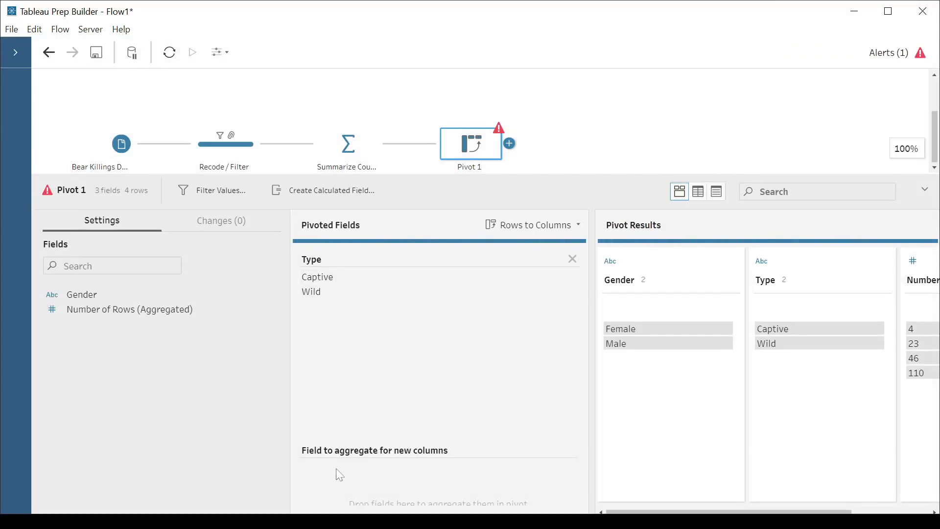
{"action": "left_click_drag", "start_coordinate": [131, 316], "coordinate": [338, 471]}
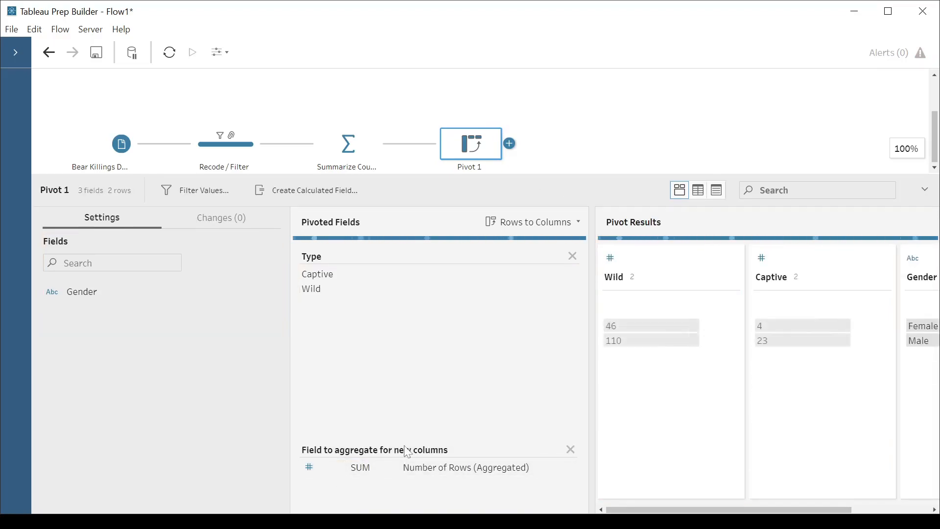
Add an Output step after Pivot 1 and move Gender ahead of Wild and Captive in the pivot results.
{"action": "left_click", "coordinate": [510, 143]}
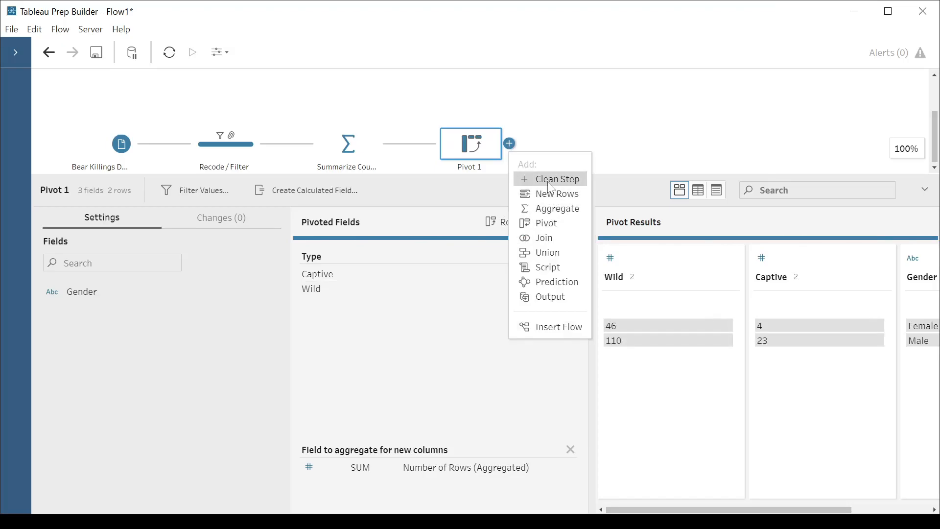
{"action": "left_click", "coordinate": [557, 300]}
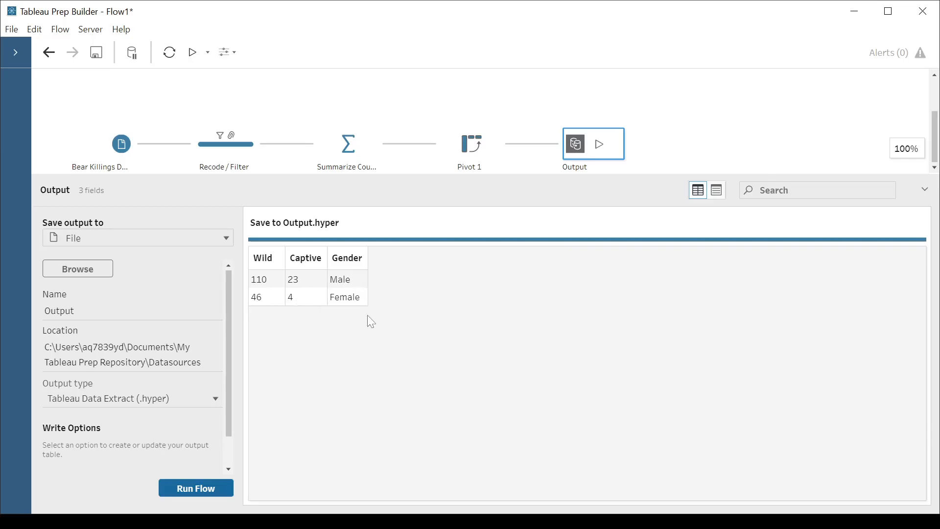
{"action": "left_click", "coordinate": [500, 152]}
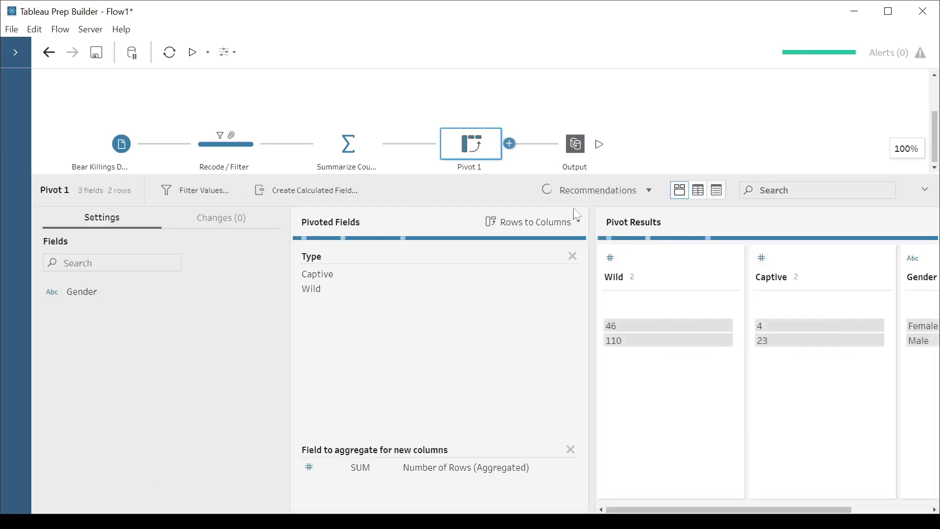
{"action": "left_click_drag", "start_coordinate": [916, 275], "coordinate": [585, 276]}
{"action": "left_click_drag", "start_coordinate": [597, 267], "coordinate": [598, 268]}
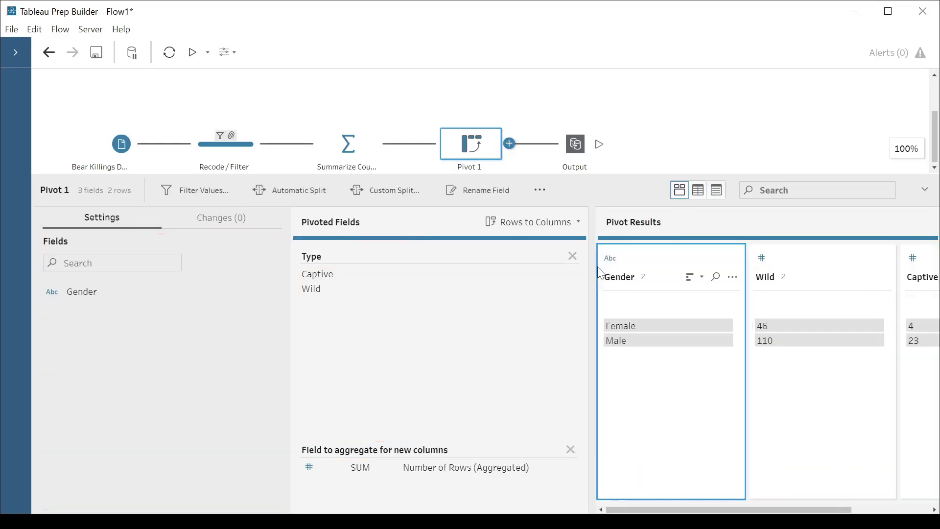
{"action": "left_click", "coordinate": [574, 144]}
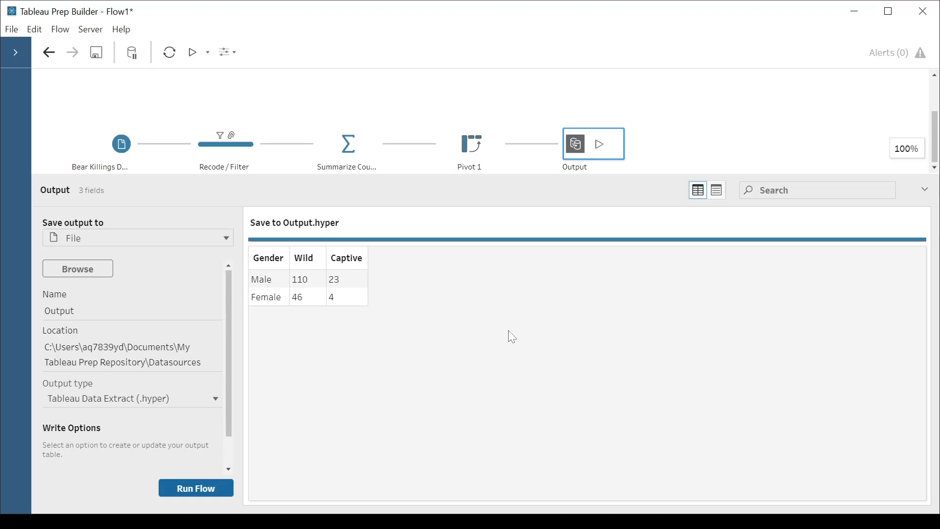
Insert a Clean Step between Pivot 1 and the Output step.
{"action": "mouse_move", "coordinate": [540, 143]}
{"action": "left_click", "coordinate": [538, 144]}
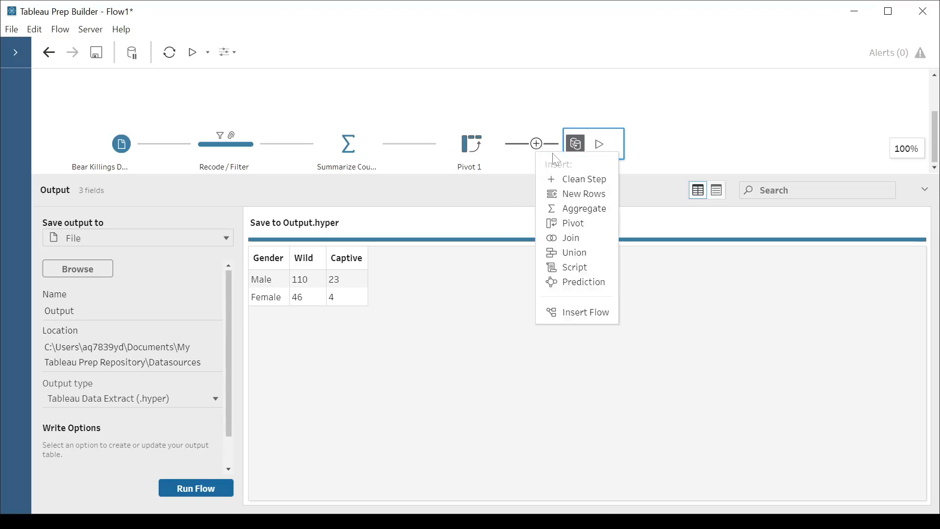
{"action": "left_click", "coordinate": [594, 187]}
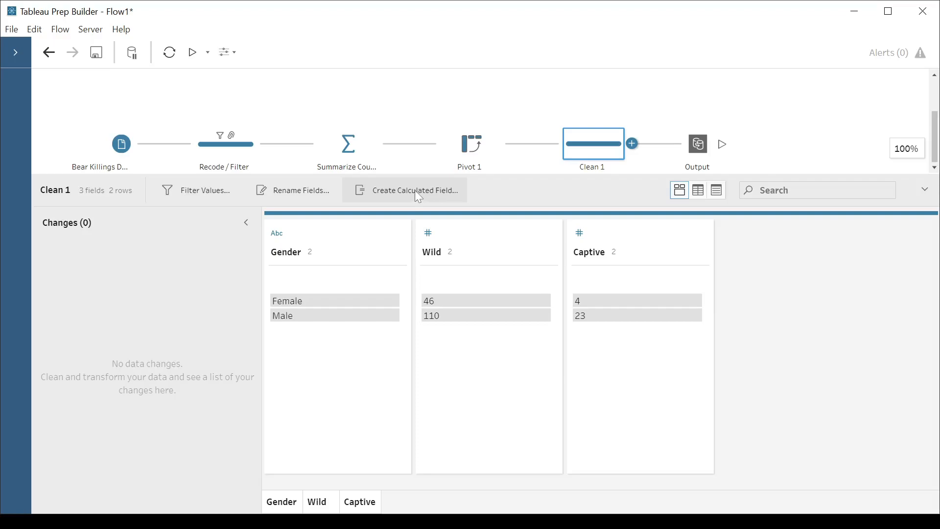
Start a calculated field named "% Captive" in the Clean 1 step.
{"action": "mouse_move", "coordinate": [587, 299]}
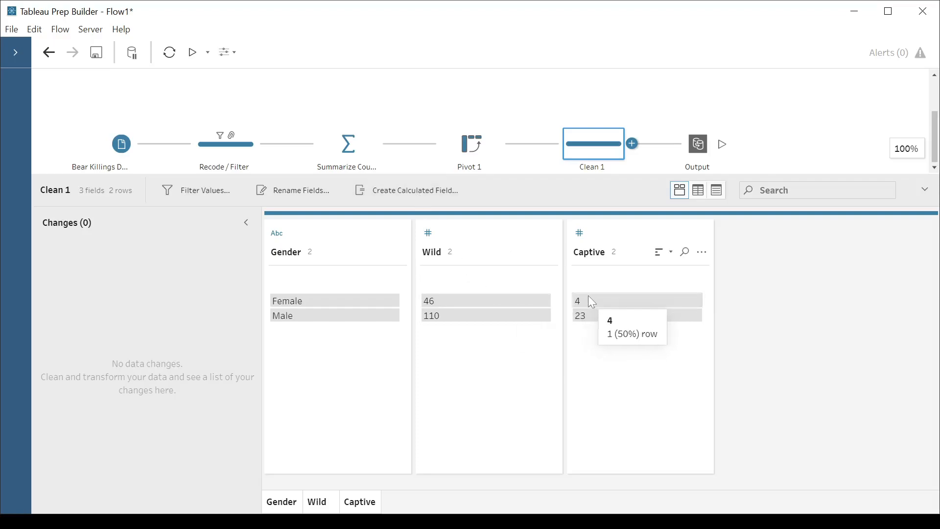
{"action": "mouse_move", "coordinate": [497, 305]}
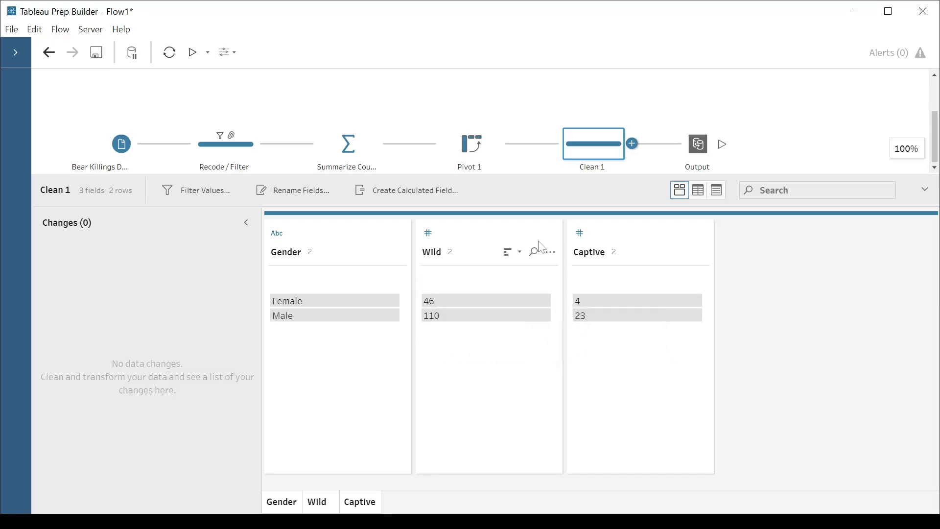
{"action": "left_click", "coordinate": [633, 145]}
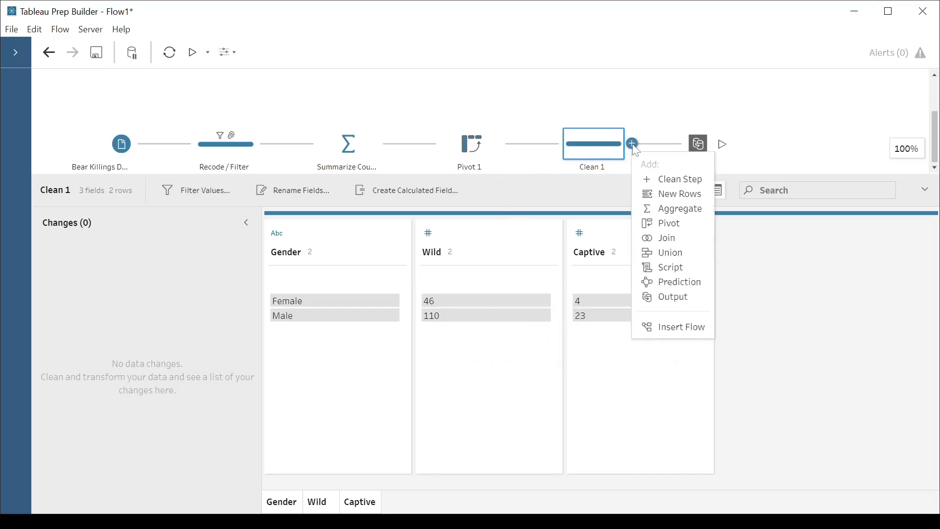
{"action": "left_click", "coordinate": [420, 192]}
{"action": "left_click", "coordinate": [420, 191]}
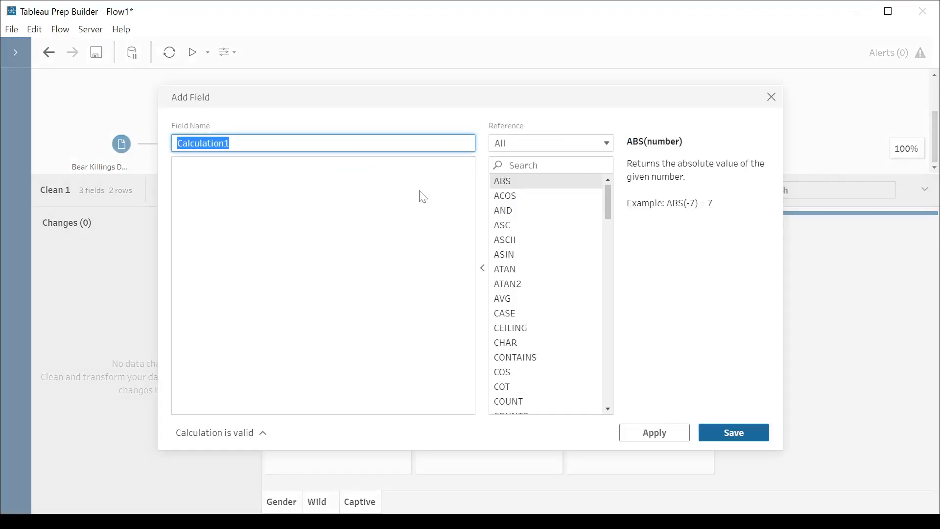
{"action": "type", "text": "A"}
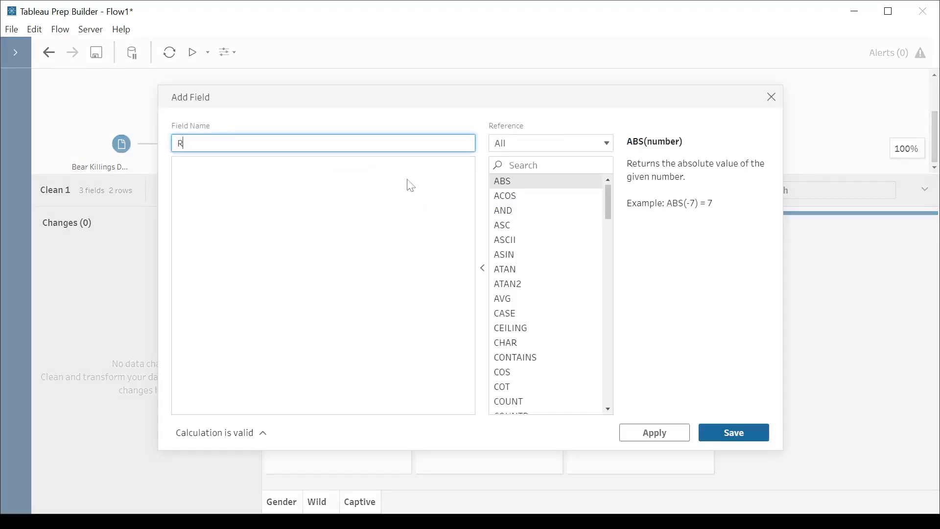
{"action": "key", "text": "BackSpace"}
{"action": "type", "text": "% Captive"}
Define the % Captive calculation as [Captive] / ([Captive] + [Wild]) and save the field.
{"action": "left_click", "coordinate": [335, 193]}
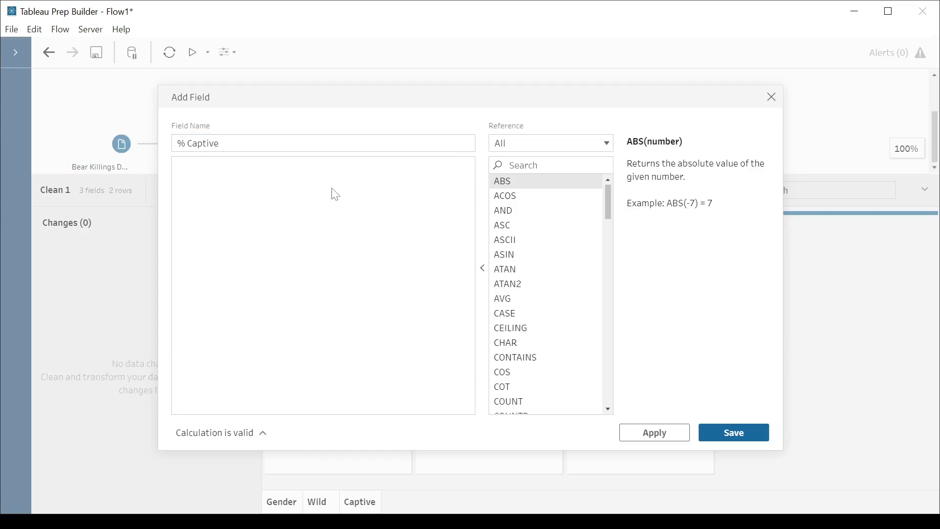
{"action": "type", "text": "[Cap"}
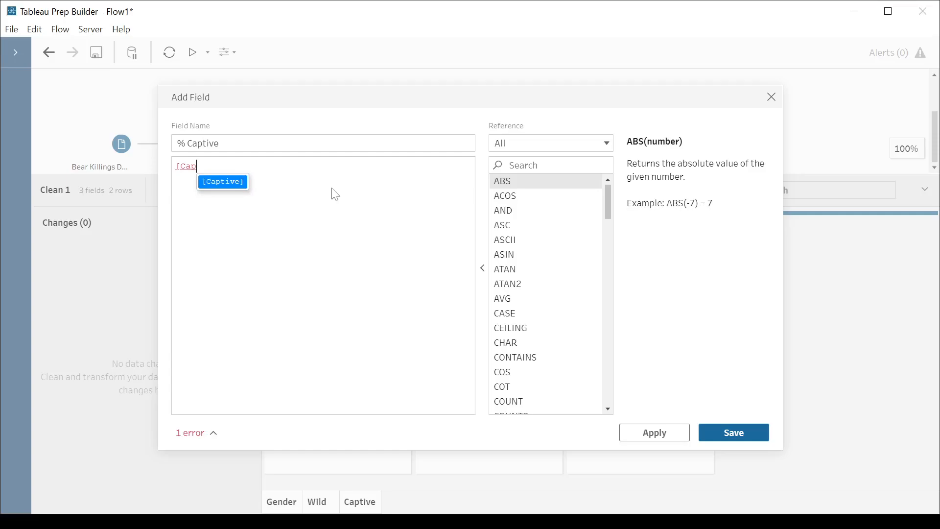
{"action": "key", "text": "Return"}
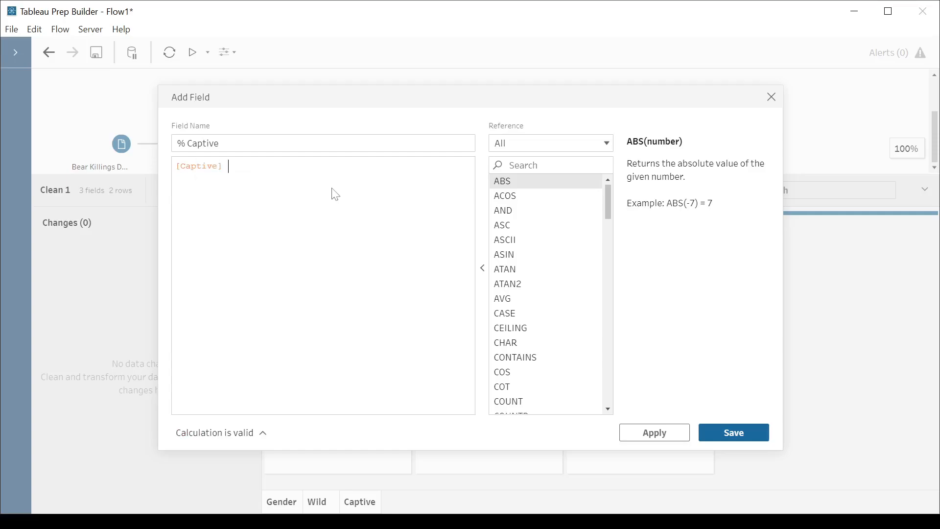
{"action": "type", "text": "/ ("}
{"action": "type", "text": "[Ca"}
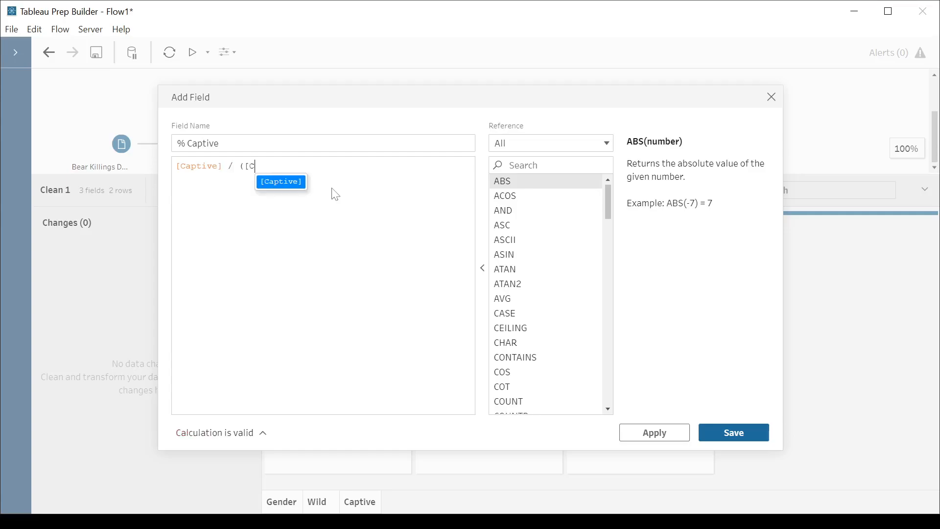
{"action": "key", "text": "Return"}
{"action": "type", "text": "+"}
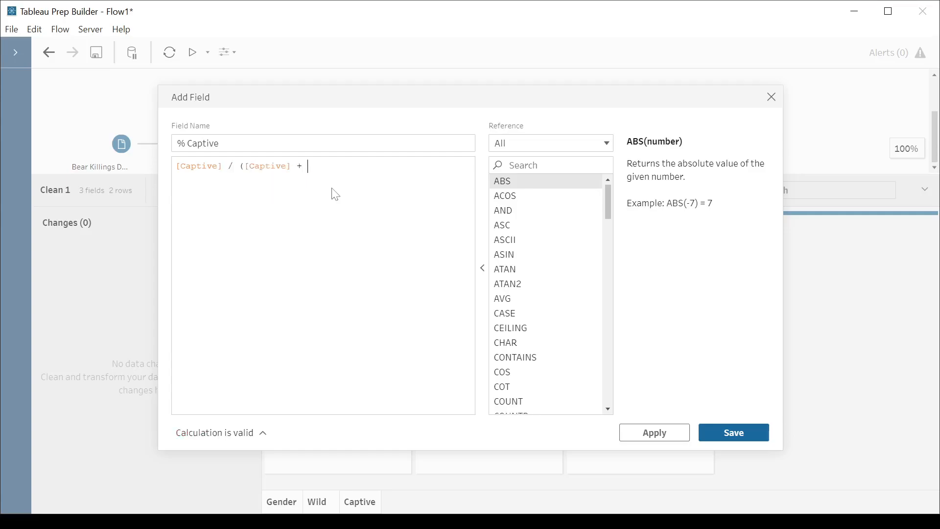
{"action": "type", "text": " {[Wild]"}
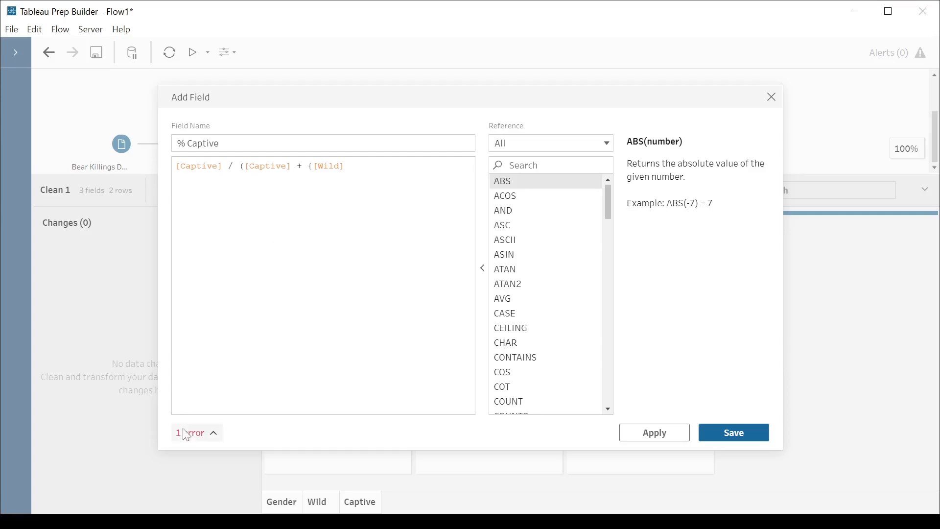
{"action": "key", "text": "BackSpace"}
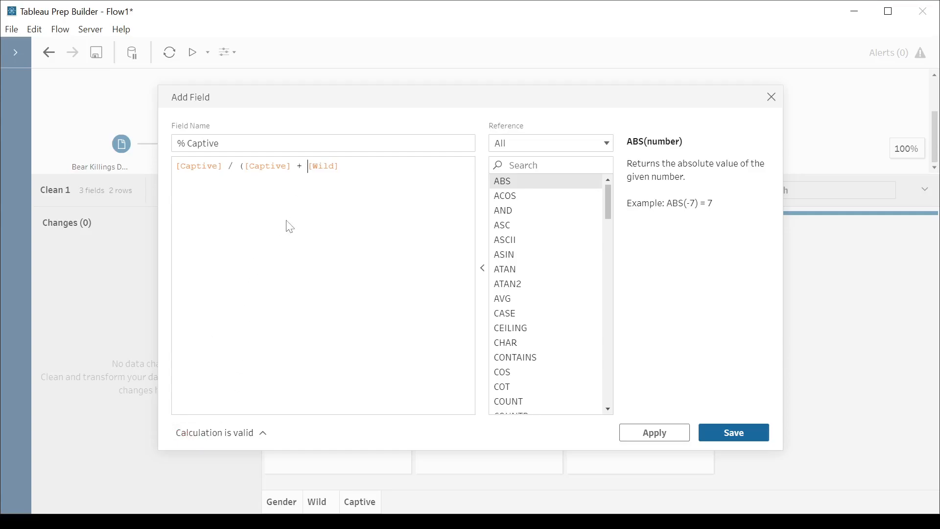
{"action": "type", "text": ")"}
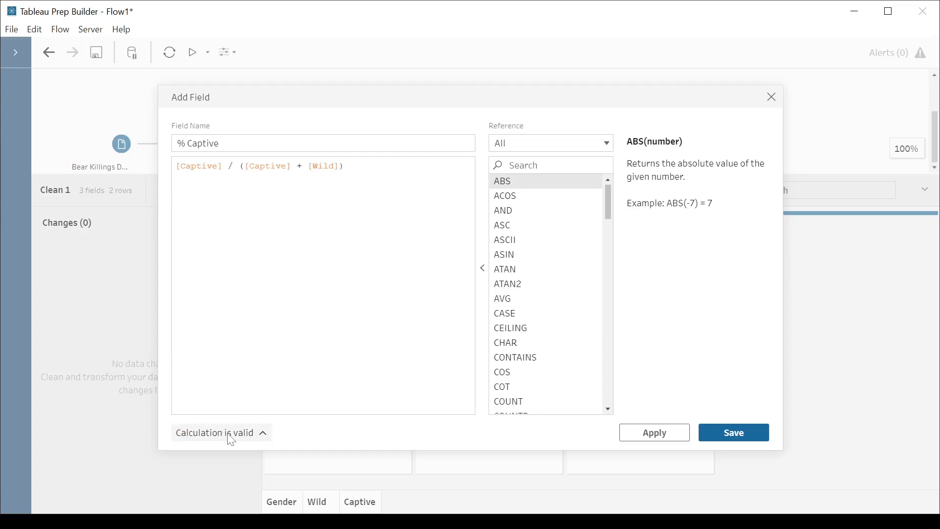
{"action": "left_click", "coordinate": [734, 432]}
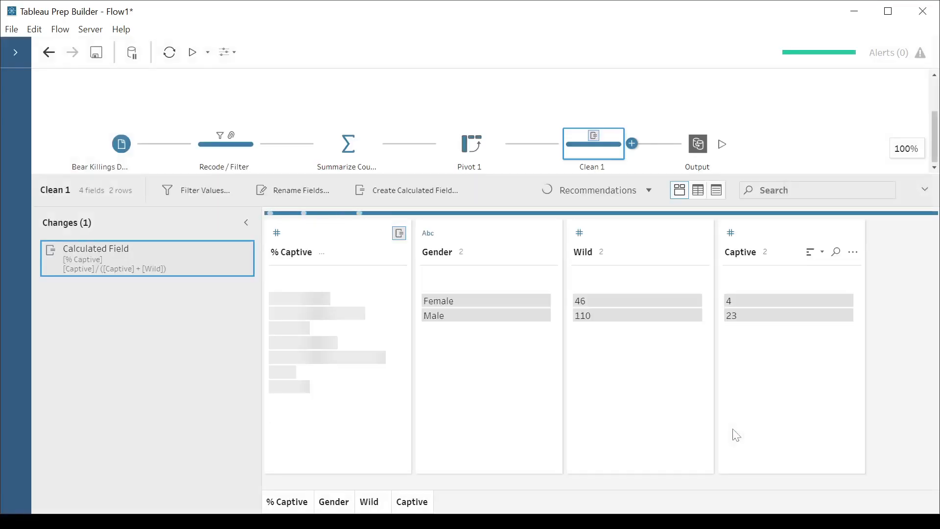
Move the % Captive field after Captive in Clean 1 and preview the column order in the Output step.
{"action": "left_click", "coordinate": [701, 147]}
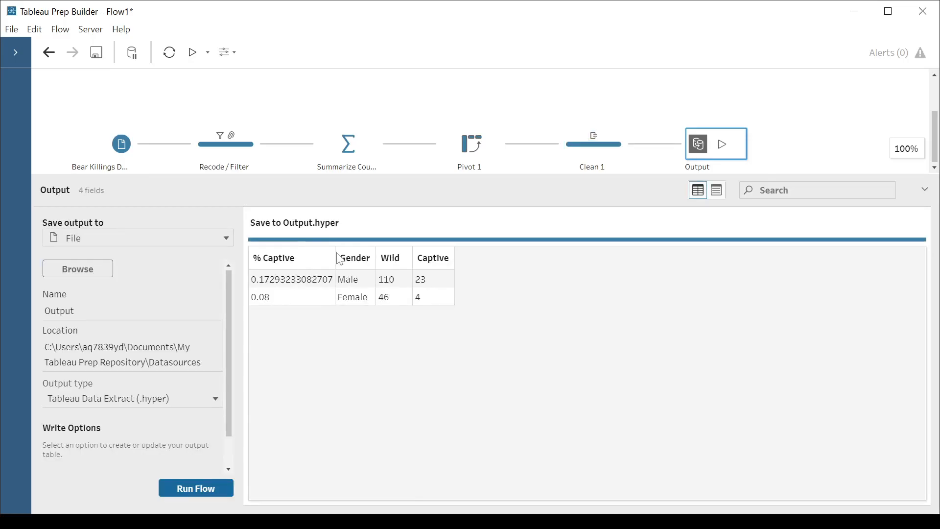
{"action": "left_click", "coordinate": [618, 151]}
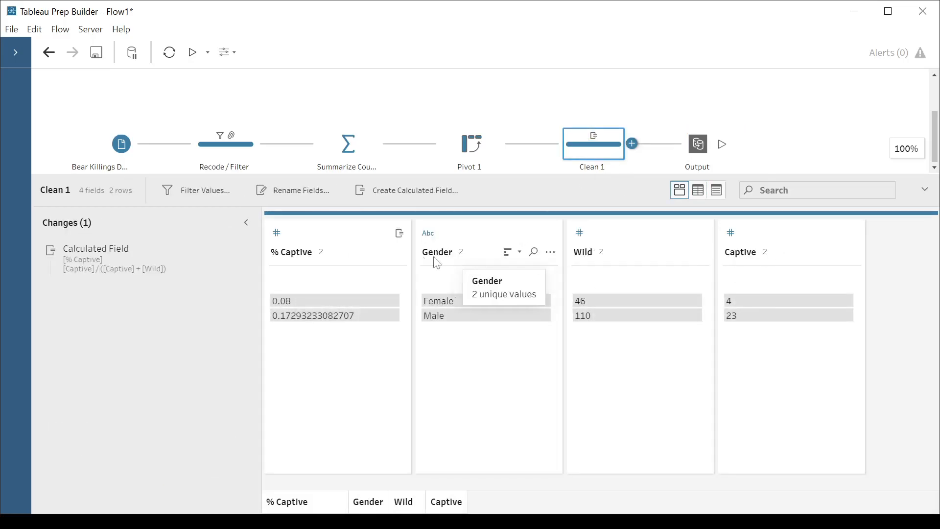
{"action": "left_click_drag", "start_coordinate": [373, 251], "coordinate": [862, 237]}
{"action": "left_click", "coordinate": [700, 147]}
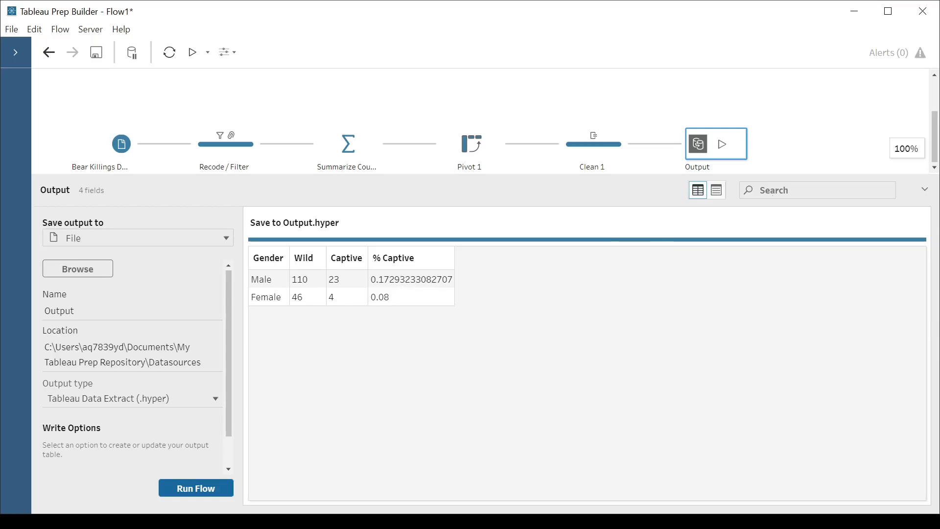
Deselect the Output step and switch to the browser with the USCOTS 2023 Summarize / Pivot title slide.
{"action": "left_click", "coordinate": [794, 151]}
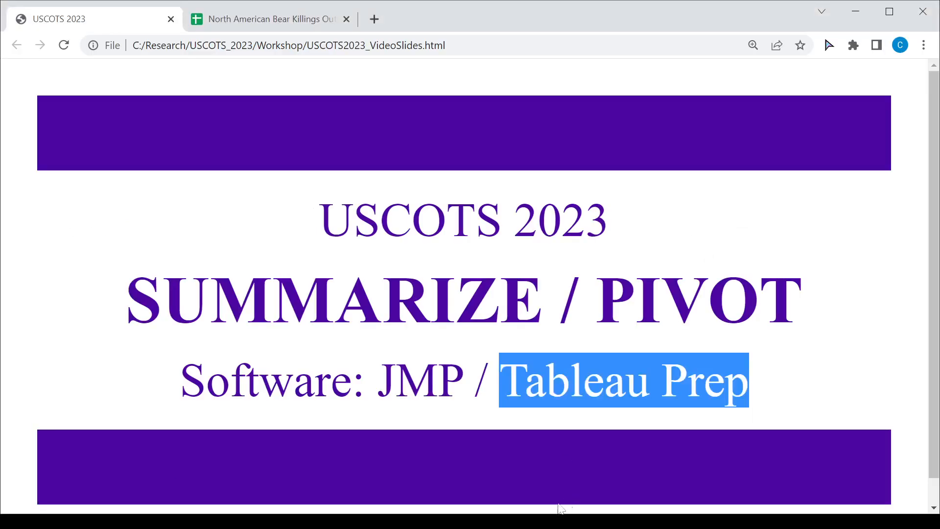
{"action": "left_click", "coordinate": [528, 427]}
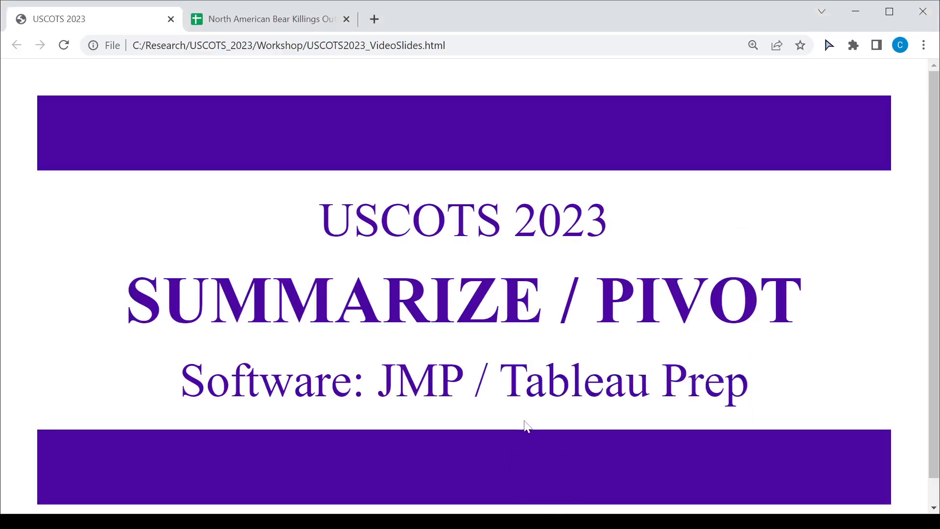